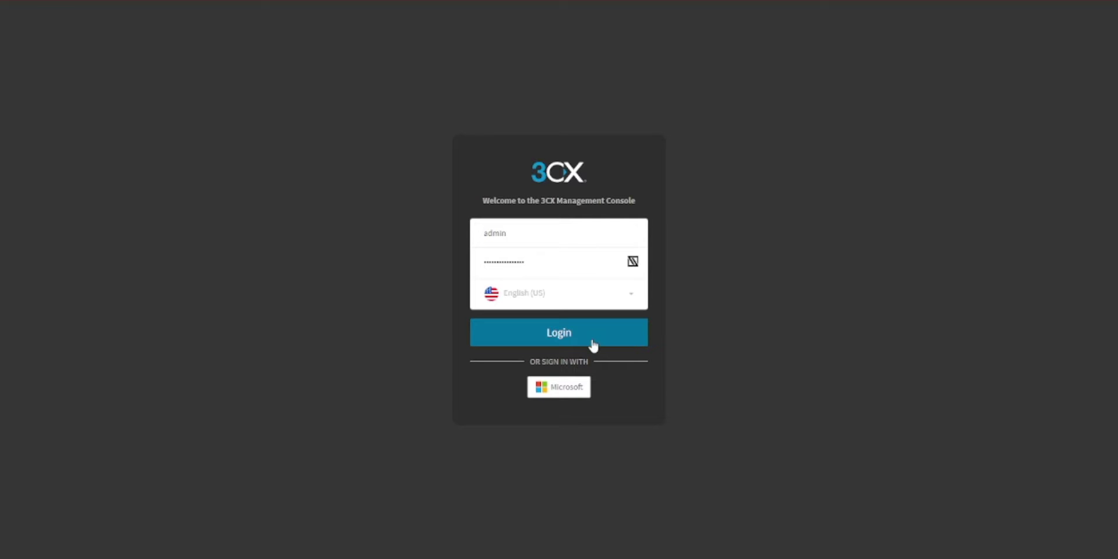
- Log in to the console and begin adding a new user from the Users page
{"action": "left_click", "coordinate": [593, 343]}
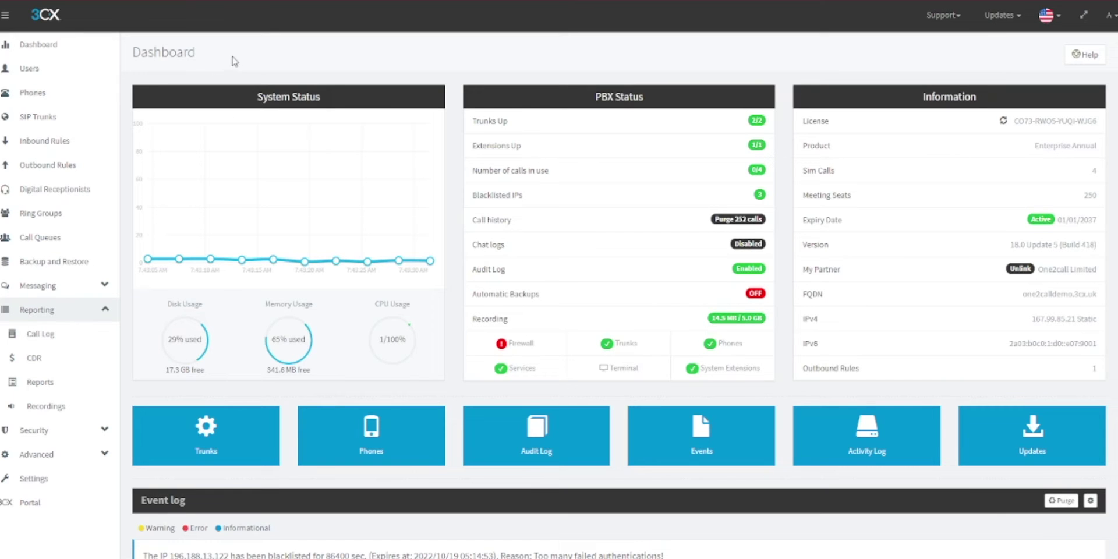
{"action": "left_click", "coordinate": [46, 75]}
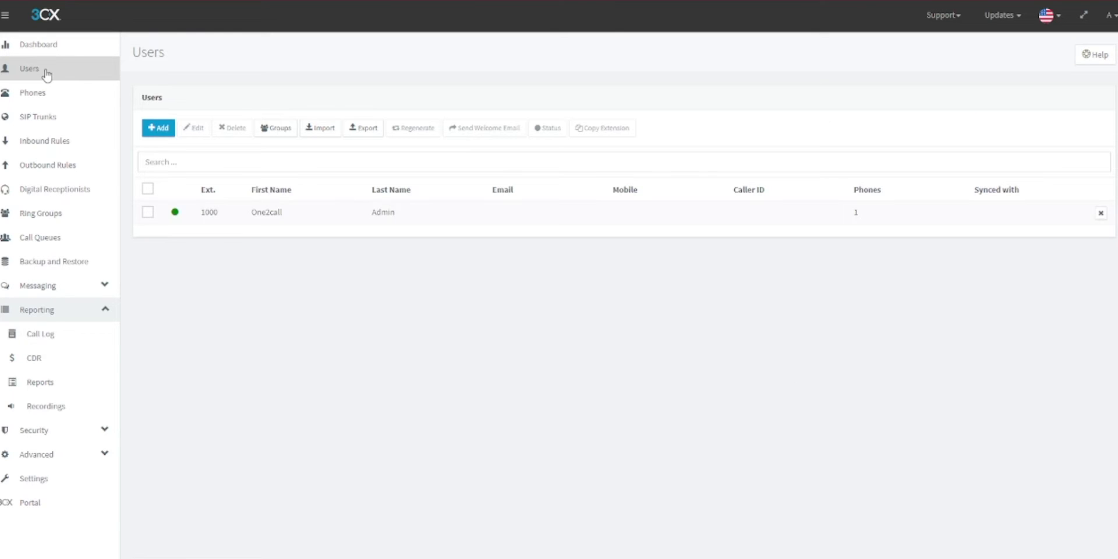
{"action": "left_click", "coordinate": [161, 132]}
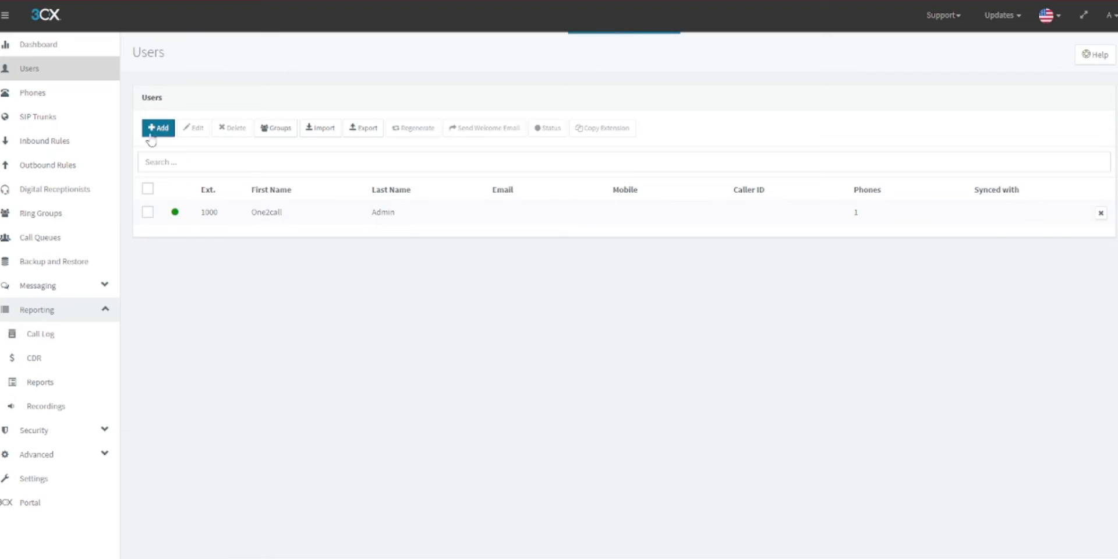
- Enter the new user's first name, last name and e-mail address on the General tab
{"action": "left_click", "coordinate": [208, 231]}
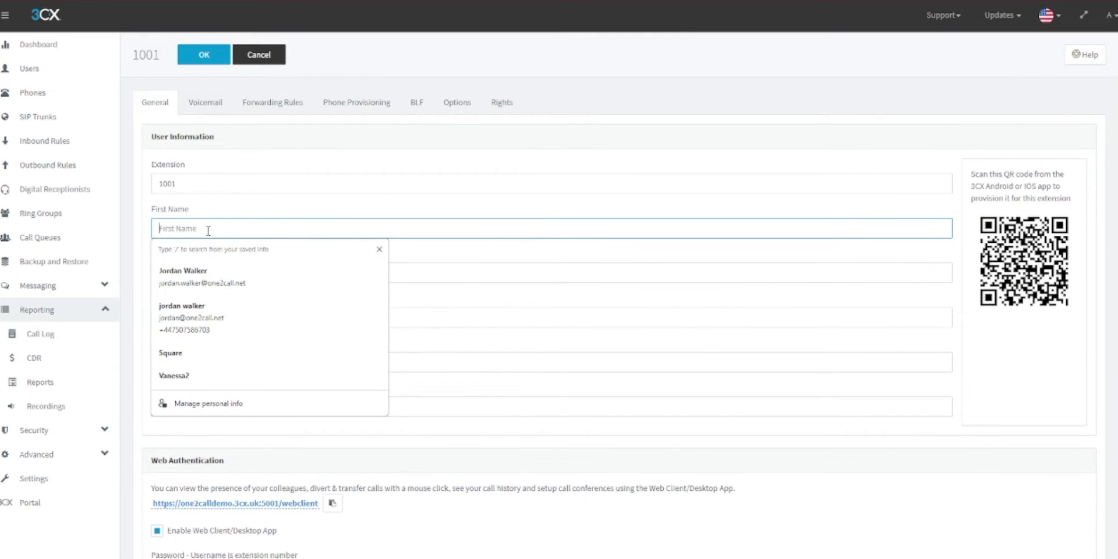
{"action": "type", "text": "One2call"}
{"action": "key", "text": "Tab"}
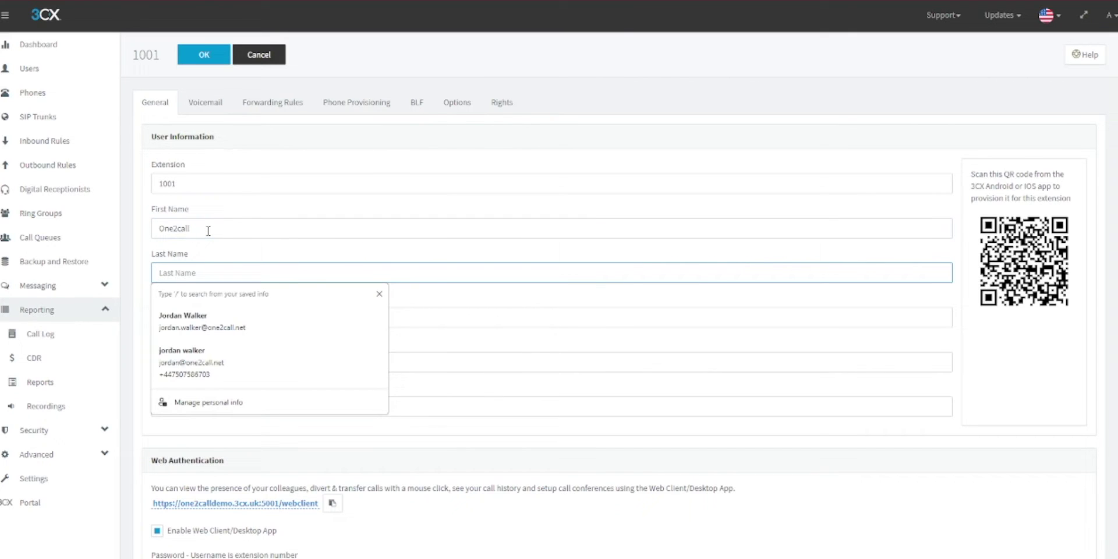
{"action": "type", "text": "aDMIN"}
{"action": "key", "text": "Tab"}
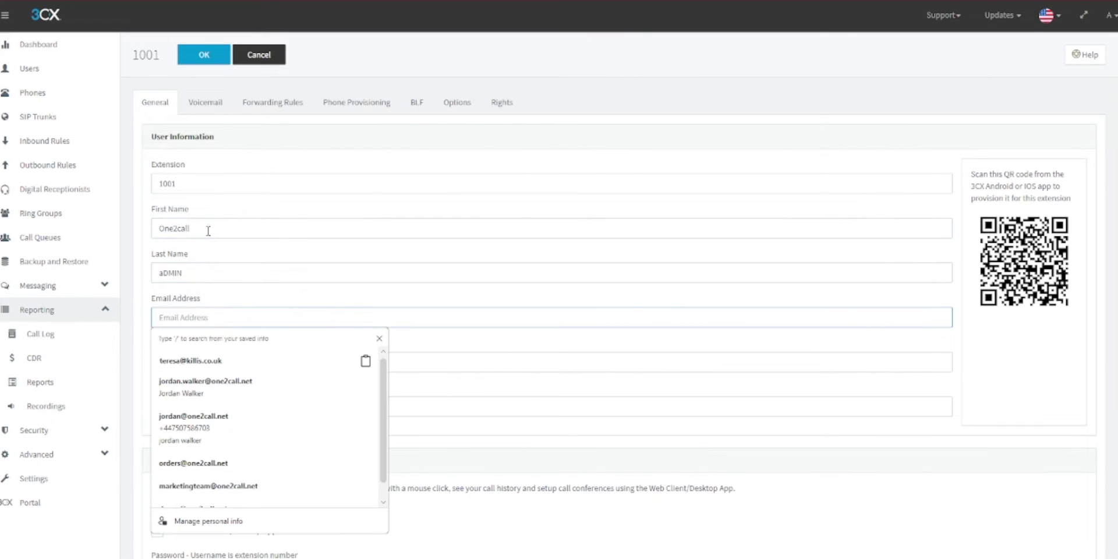
{"action": "left_click", "coordinate": [208, 275]}
{"action": "left_click", "coordinate": [204, 308]}
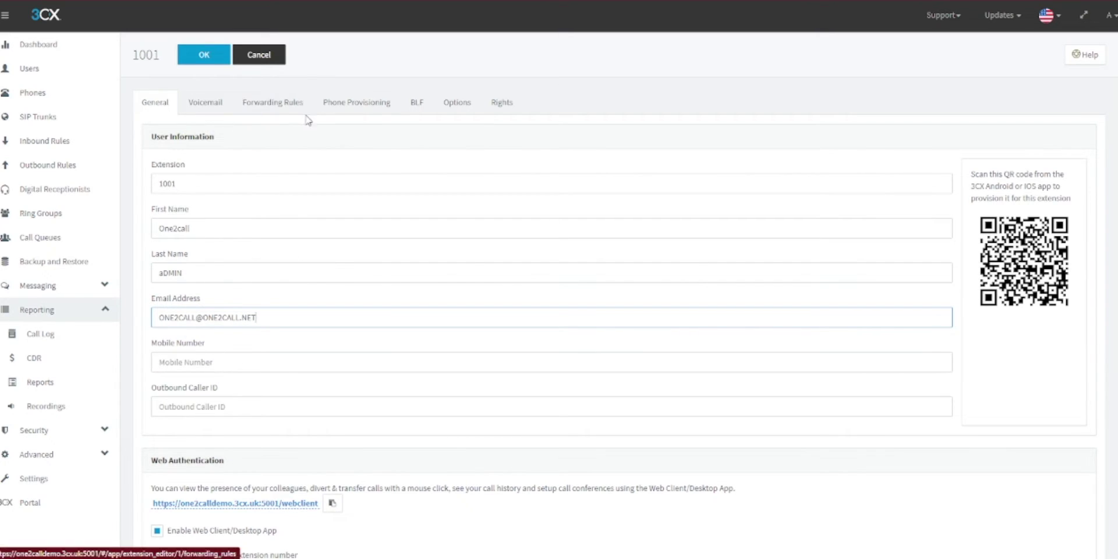
{"action": "left_click", "coordinate": [352, 113]}
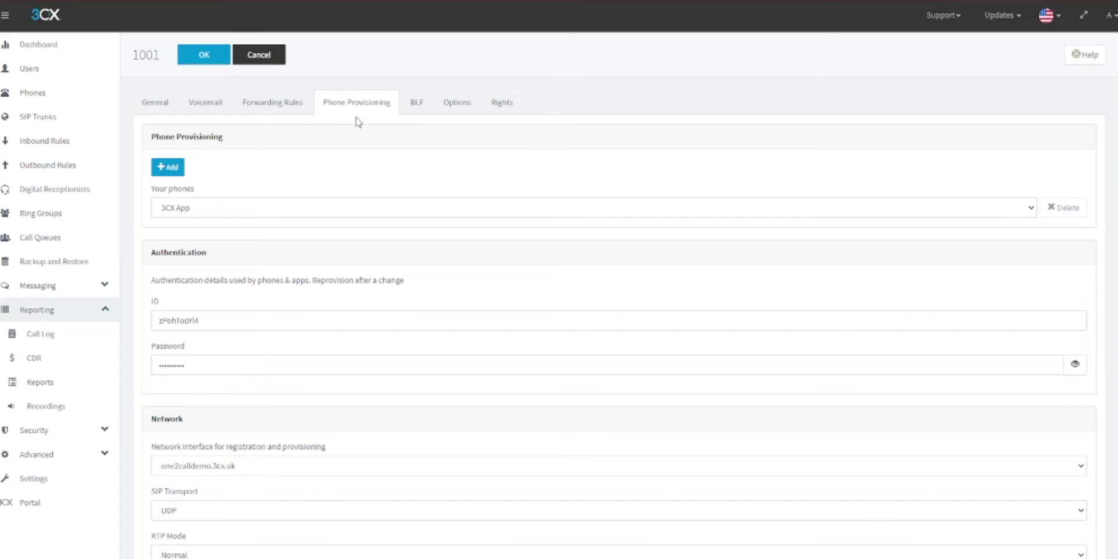
{"action": "left_click", "coordinate": [166, 177]}
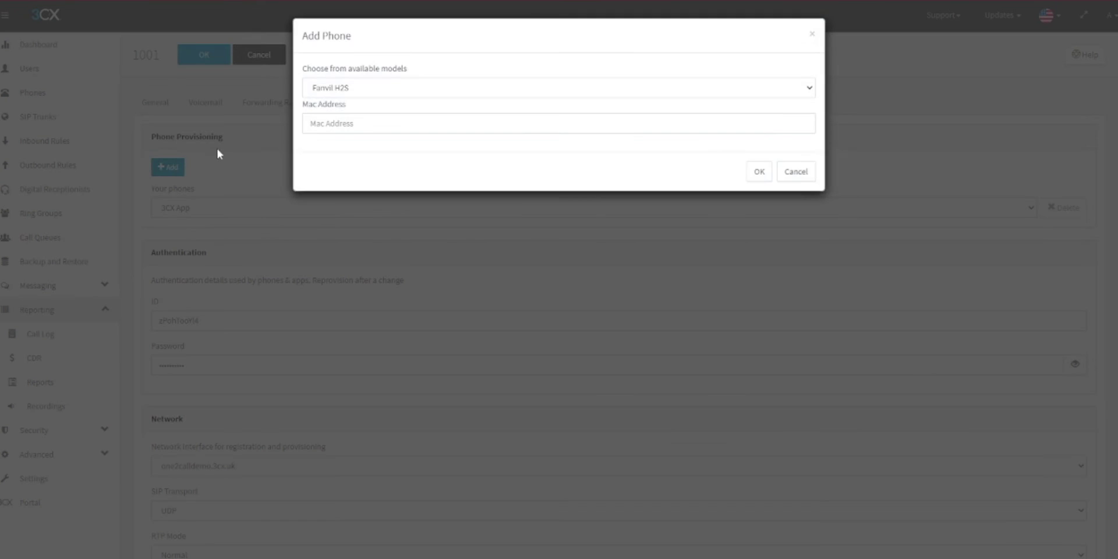
{"action": "left_click", "coordinate": [366, 90]}
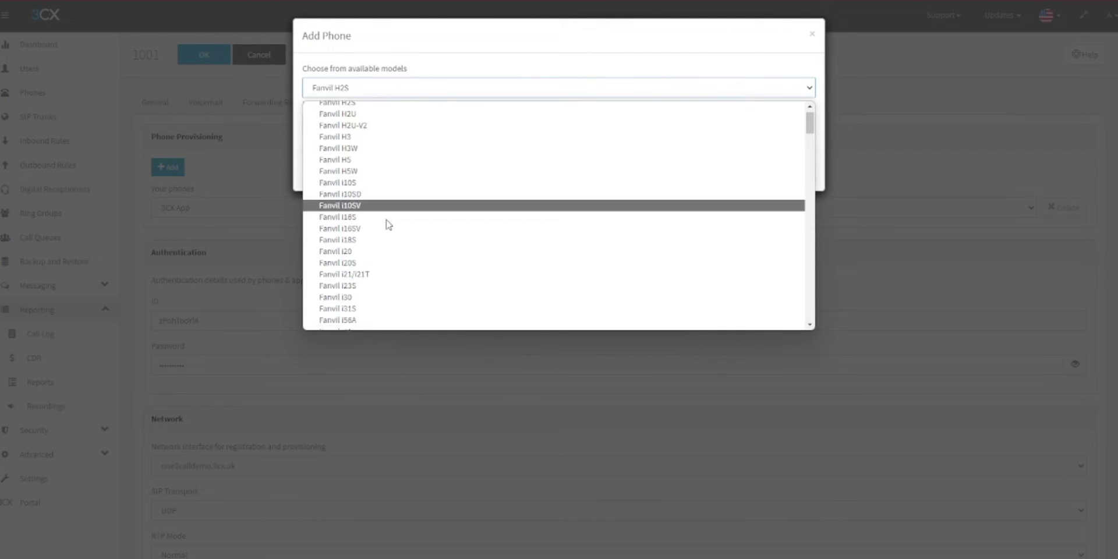
{"action": "scroll", "coordinate": [377, 226], "scroll_direction": "down", "scroll_amount": 5}
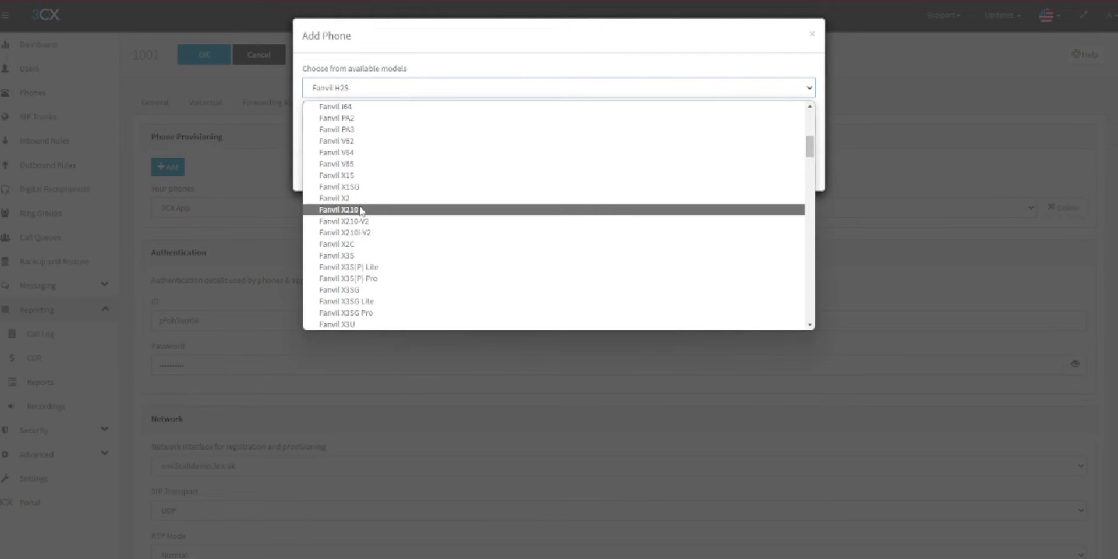
{"action": "left_click", "coordinate": [366, 208]}
{"action": "left_click", "coordinate": [355, 125]}
{"action": "type", "text": "0000"}
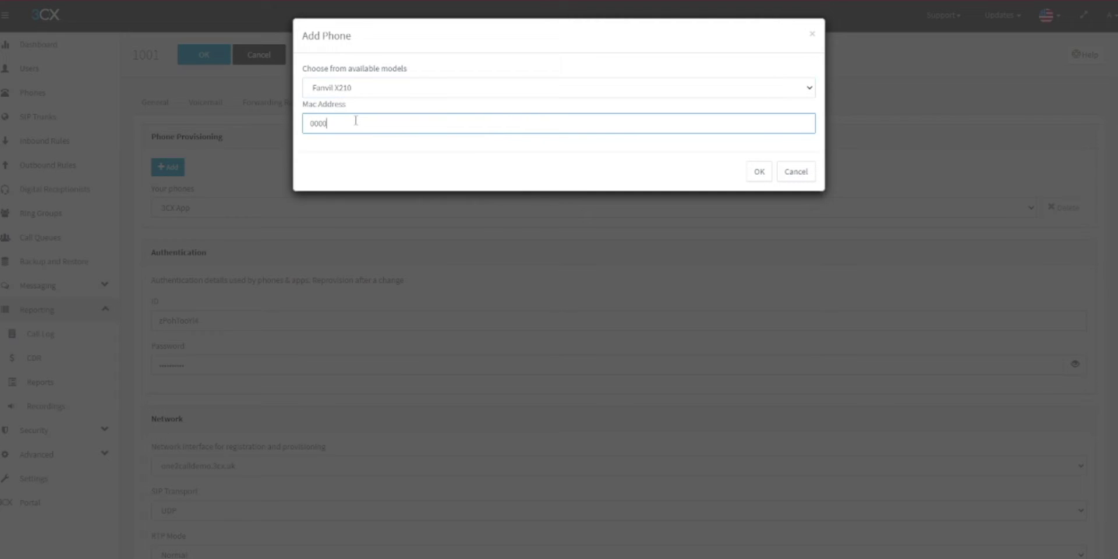
{"action": "type", "text": "00000000"}
{"action": "left_click", "coordinate": [759, 172]}
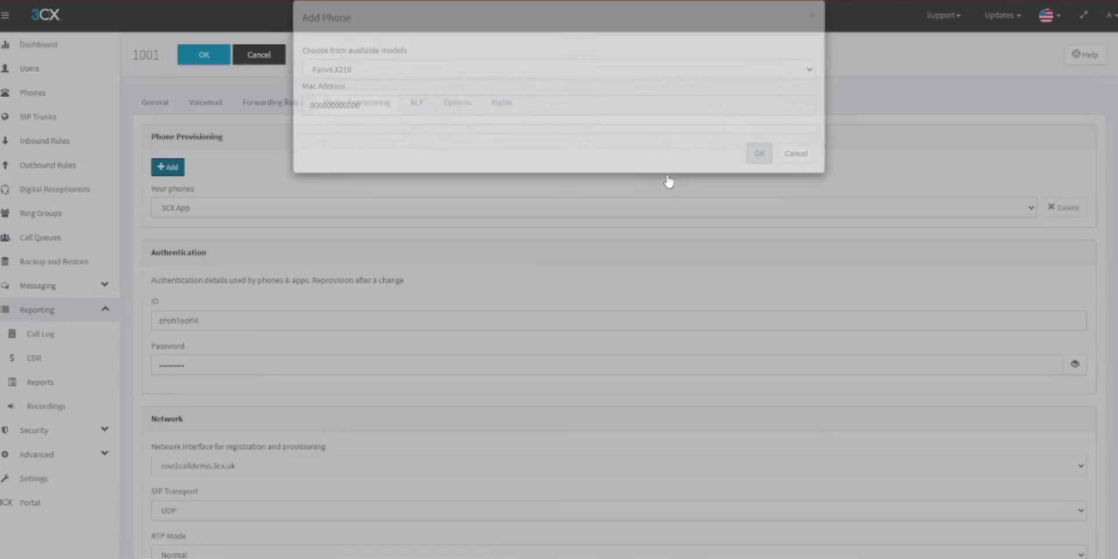
{"action": "scroll", "coordinate": [323, 181], "scroll_direction": "down", "scroll_amount": 4}
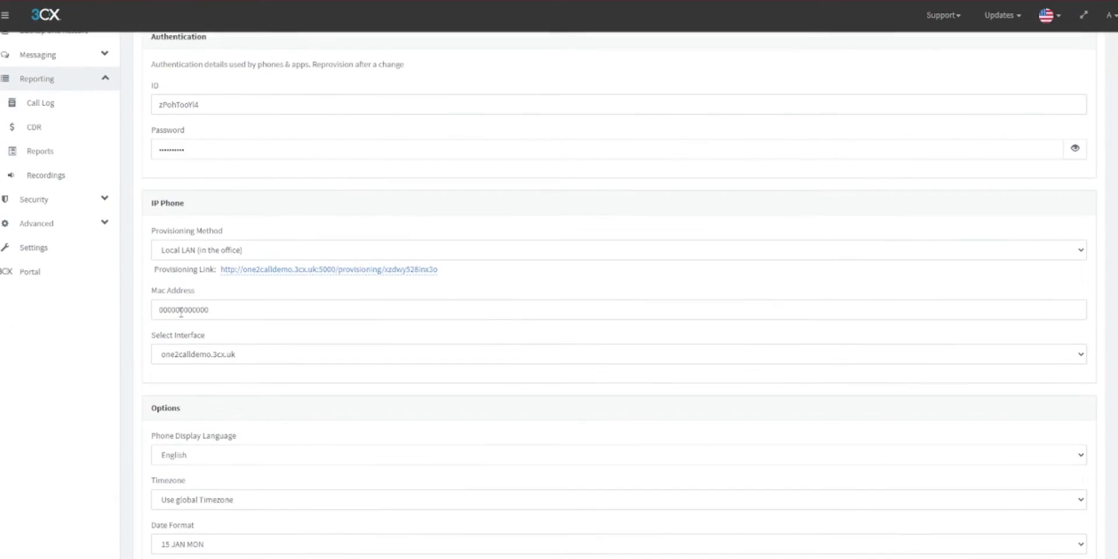
- Keep Local LAN as the phone's provisioning method
{"action": "left_click", "coordinate": [195, 249]}
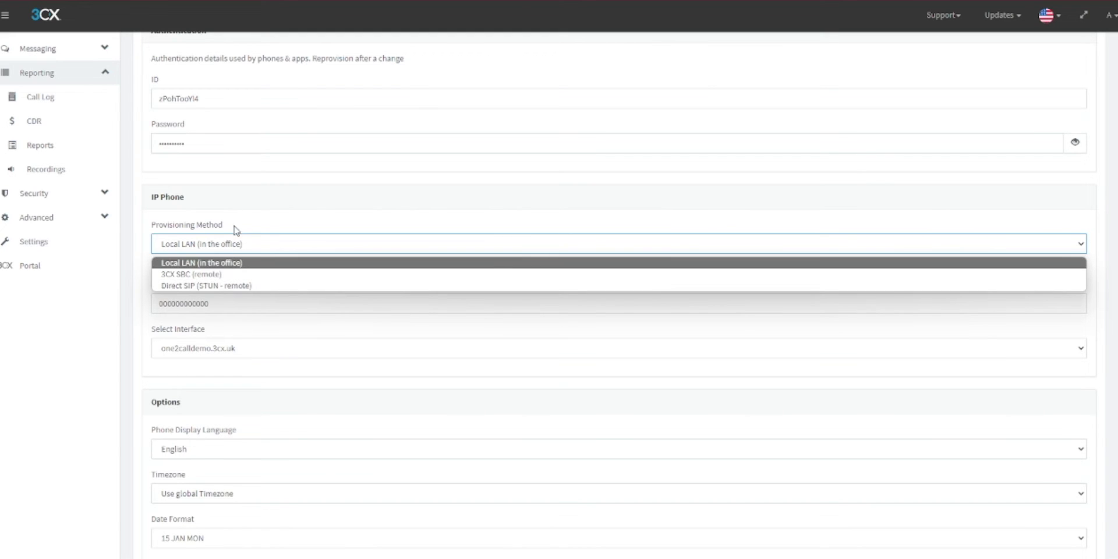
{"action": "left_click", "coordinate": [223, 262]}
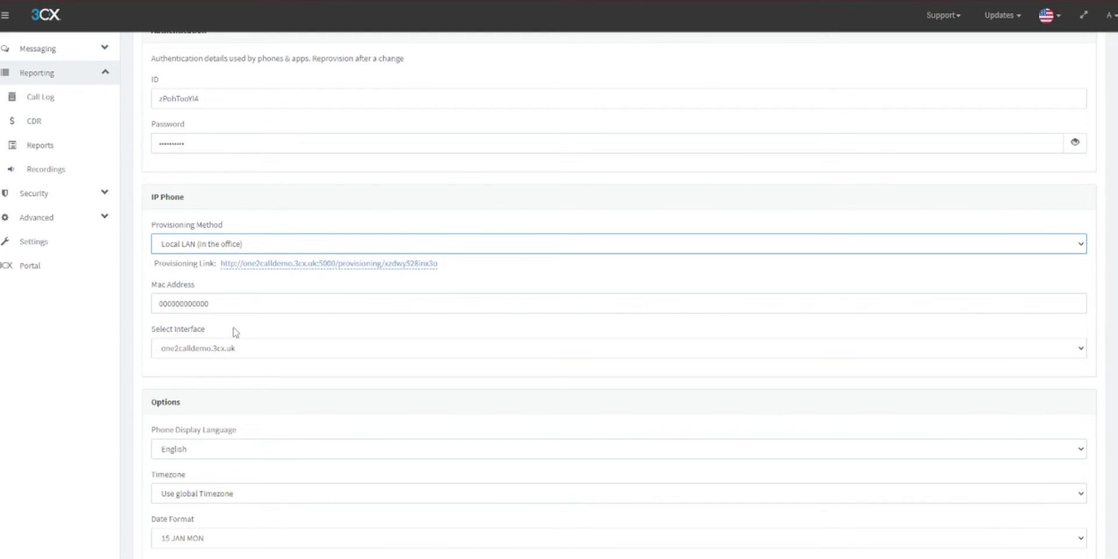
{"action": "scroll", "coordinate": [285, 380], "scroll_direction": "down", "scroll_amount": 3}
{"action": "scroll", "coordinate": [270, 377], "scroll_direction": "down", "scroll_amount": 2}
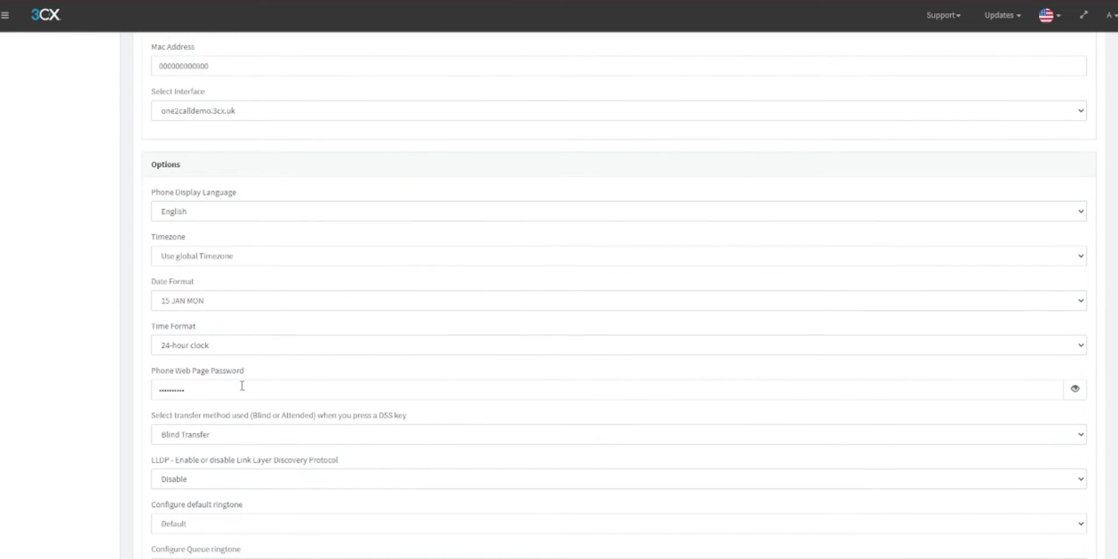
{"action": "scroll", "coordinate": [241, 385], "scroll_direction": "down", "scroll_amount": 2}
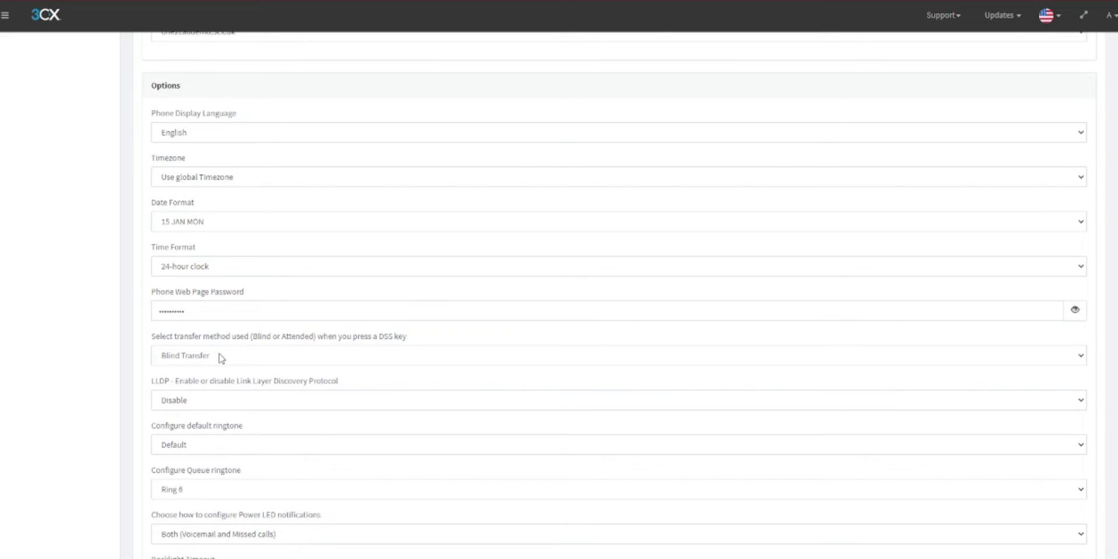
- Set the DSS key transfer to Attended/Consultative Transfer and enable LLDP
{"action": "left_click", "coordinate": [222, 358]}
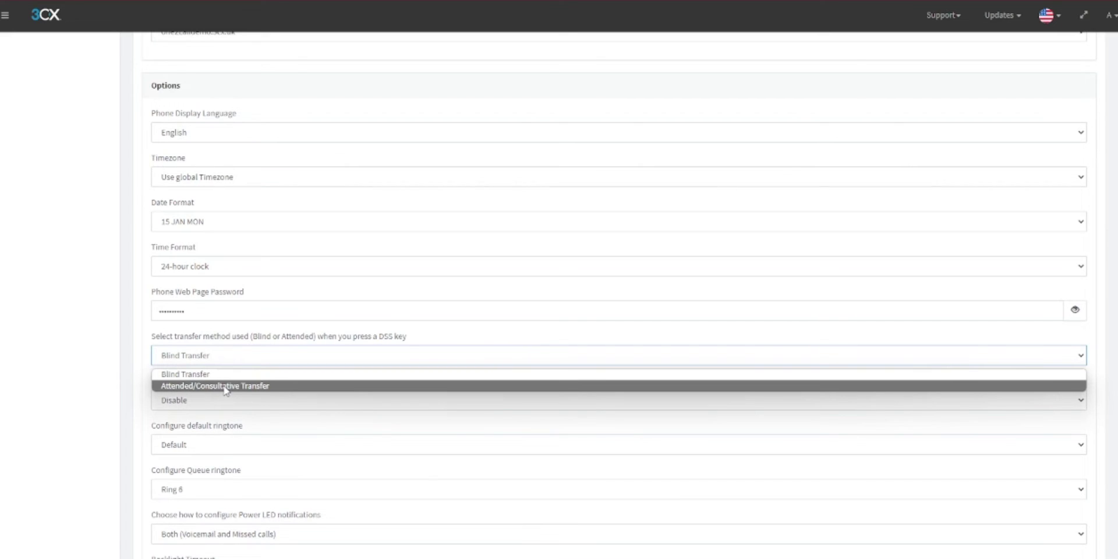
{"action": "left_click", "coordinate": [226, 389]}
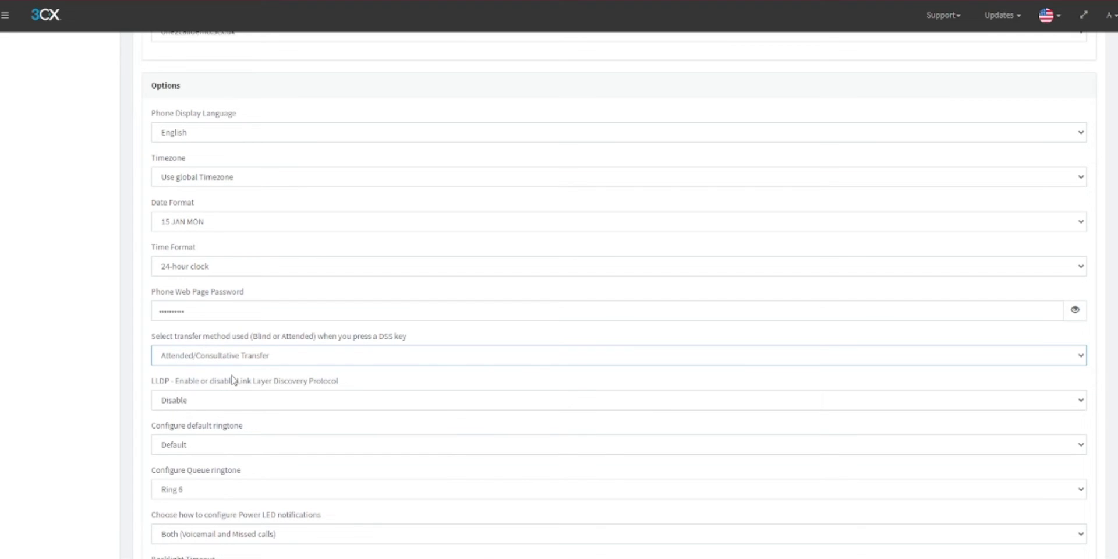
{"action": "left_click", "coordinate": [182, 402]}
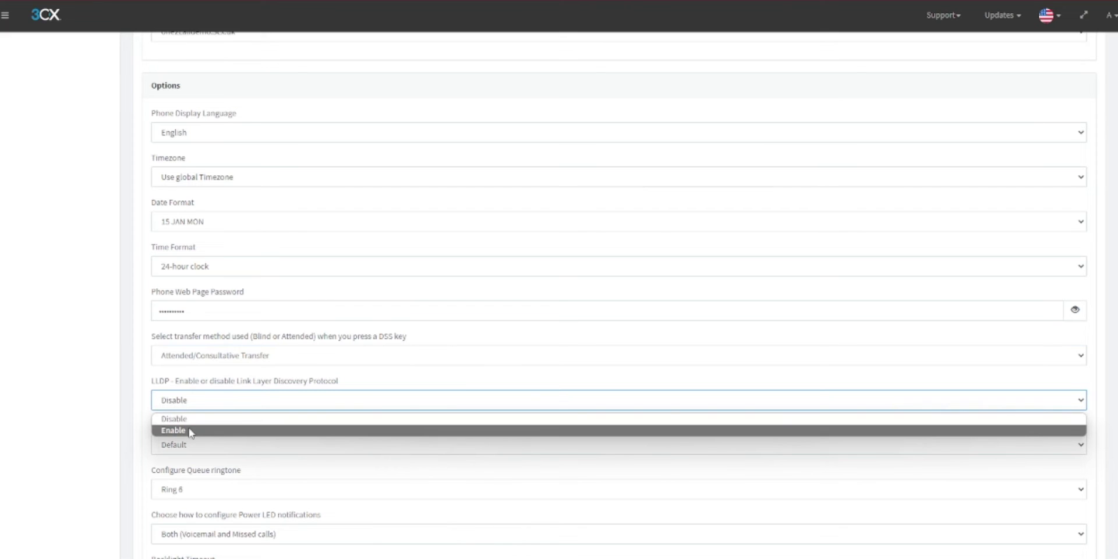
{"action": "left_click", "coordinate": [190, 432]}
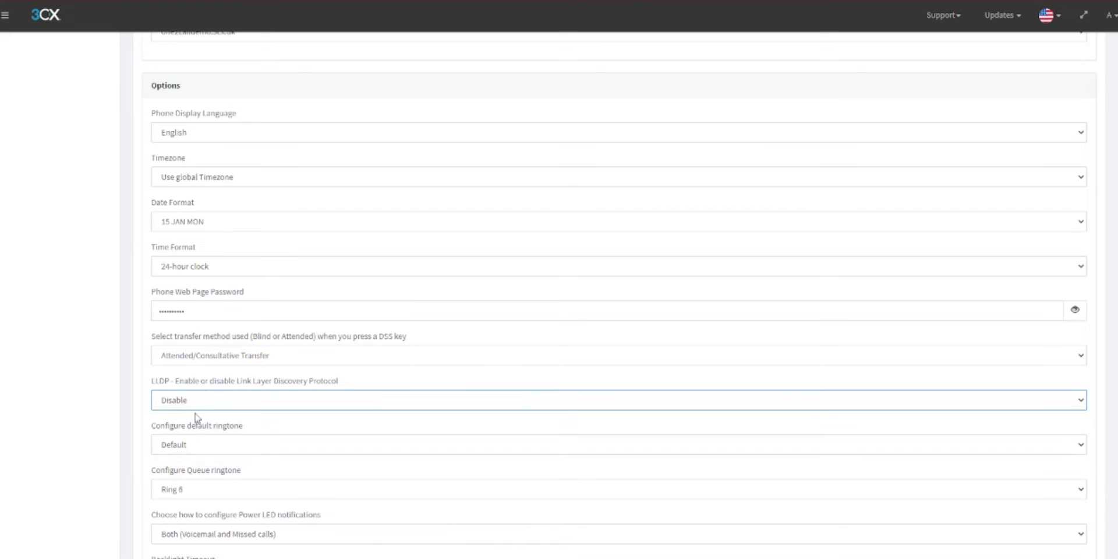
{"action": "scroll", "coordinate": [215, 382], "scroll_direction": "up", "scroll_amount": 5}
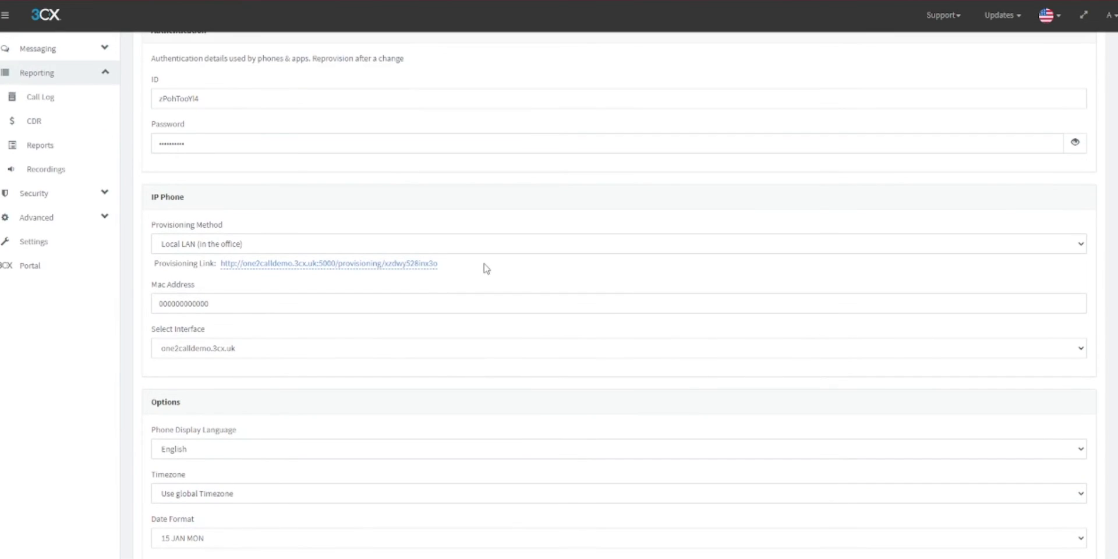
- Copy the IP phone's provisioning link and save user 1001
{"action": "left_click_drag", "start_coordinate": [438, 263], "coordinate": [218, 265]}
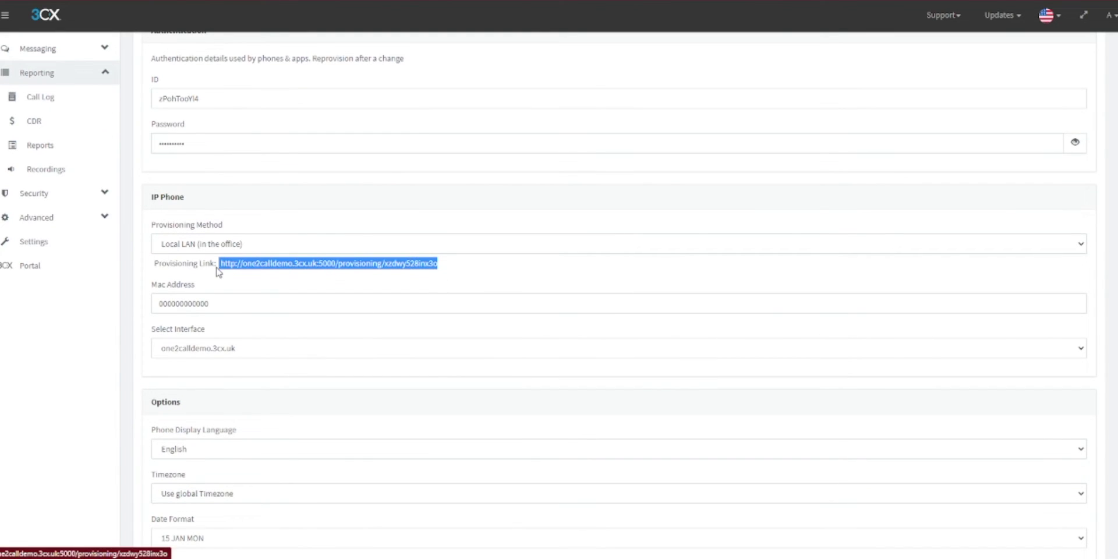
{"action": "left_click", "coordinate": [532, 291]}
{"action": "scroll", "coordinate": [474, 270], "scroll_direction": "up", "scroll_amount": 4}
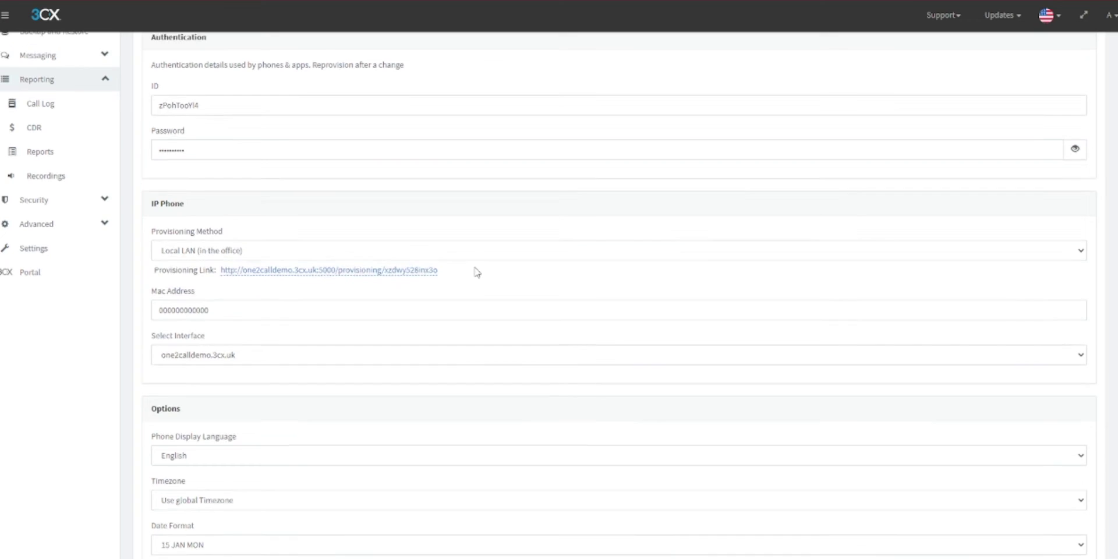
{"action": "left_click", "coordinate": [205, 59]}
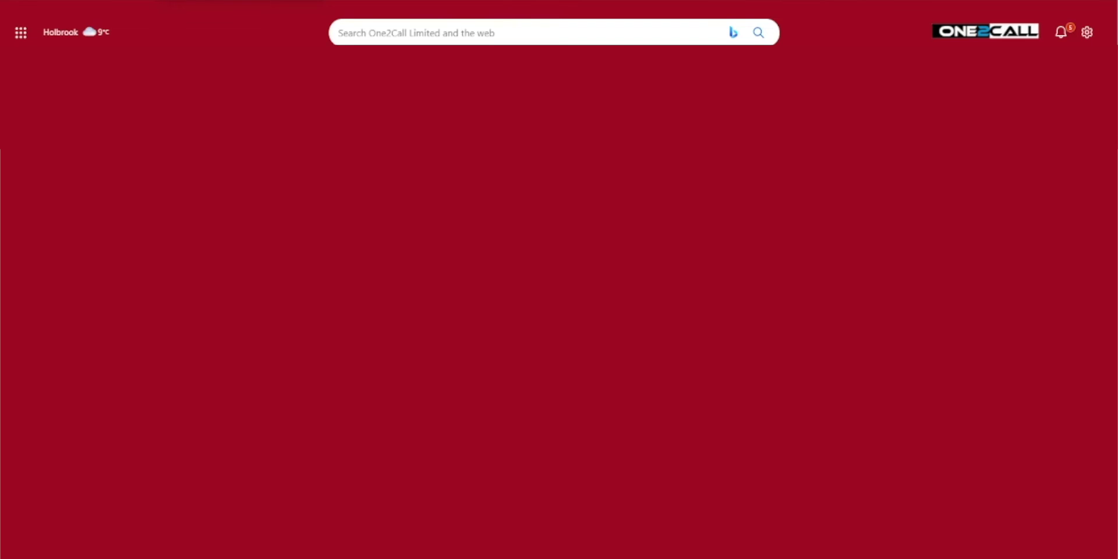
- Open the phone's web UI at 192.168.80.28 and log in as admin with the admin password
{"action": "type", "text": "192.168.80.28"}
{"action": "key", "text": "Return"}
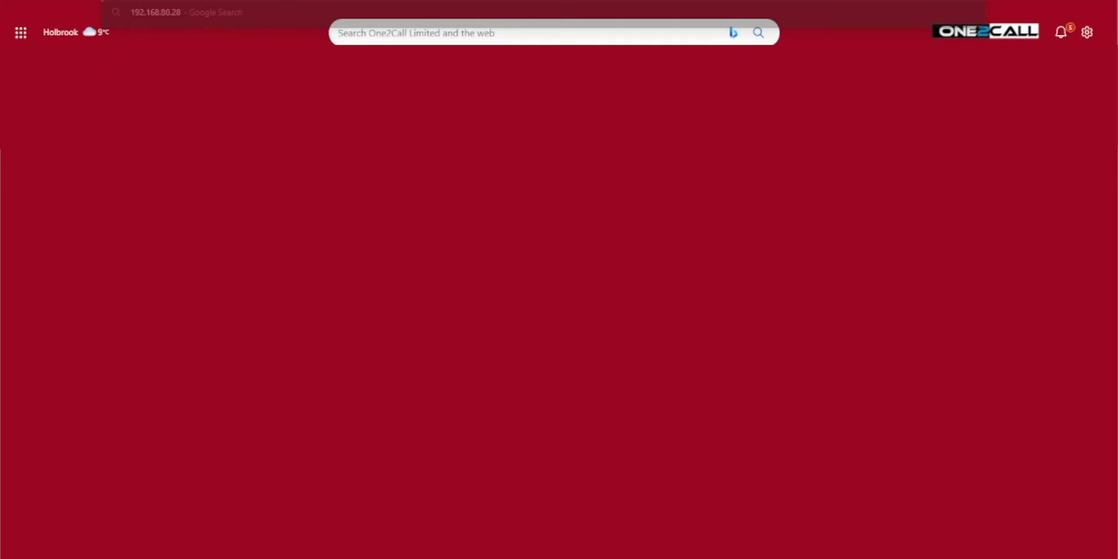
{"action": "type", "text": "admin"}
{"action": "key", "text": "Tab"}
{"action": "type", "text": "admin"}
{"action": "key", "text": "BackSpace"}
{"action": "key", "text": "BackSpace"}
{"action": "key", "text": "BackSpace"}
{"action": "key", "text": "BackSpace"}
{"action": "type", "text": "admin"}
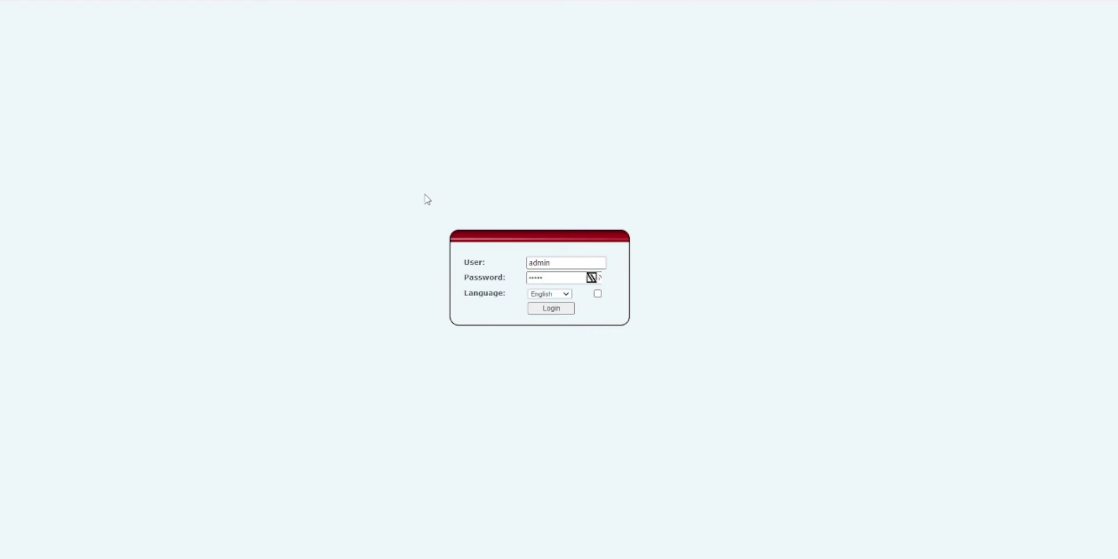
{"action": "key", "text": "Return"}
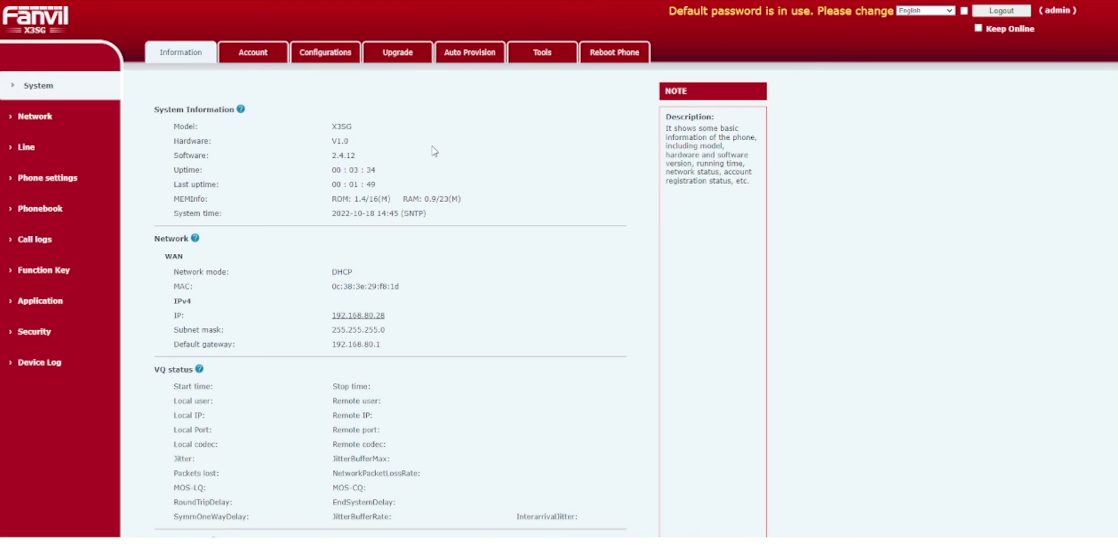
- Replace the static provisioning server address 0.0.0.0 with the copied 3CX provisioning link
{"action": "left_click", "coordinate": [461, 56]}
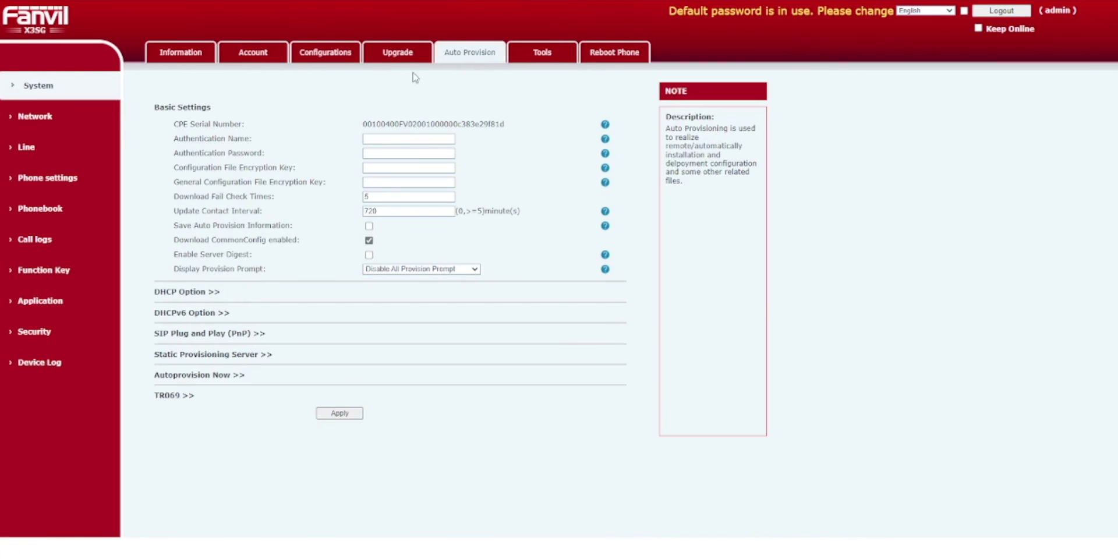
{"action": "left_click", "coordinate": [221, 355]}
{"action": "double_click", "coordinate": [415, 371]}
{"action": "key", "text": "ctrl+v"}
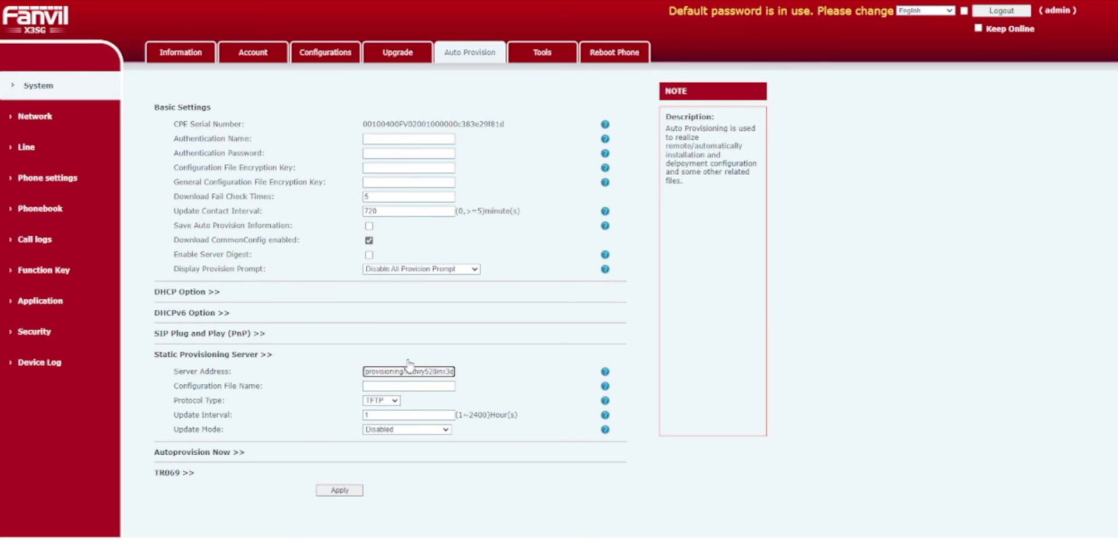
{"action": "left_click_drag", "start_coordinate": [364, 371], "coordinate": [382, 372]}
- Set protocol to HTTP and update mode to Update After Reboot, then apply
{"action": "left_click", "coordinate": [383, 401]}
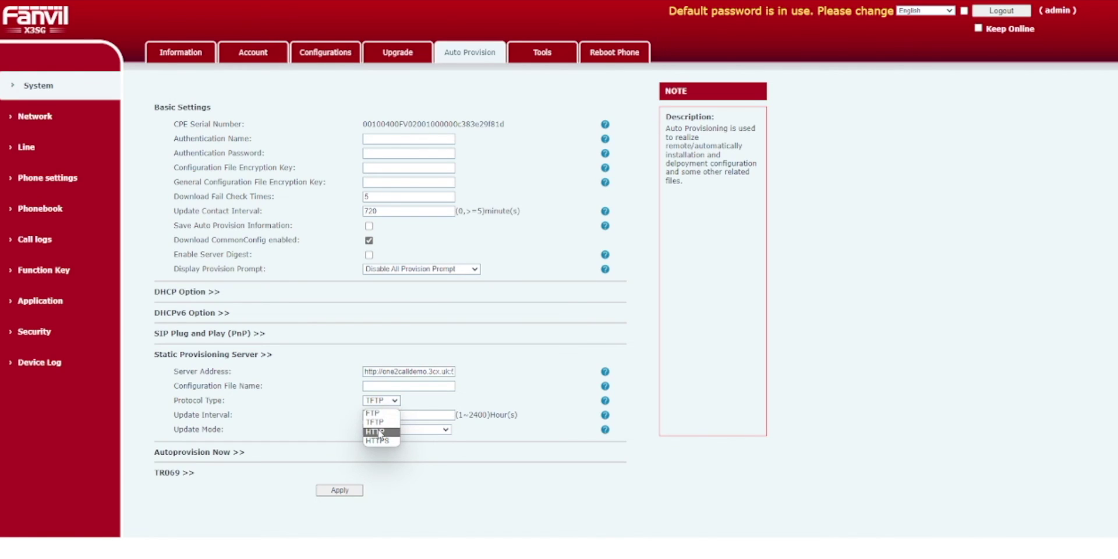
{"action": "left_click", "coordinate": [380, 432]}
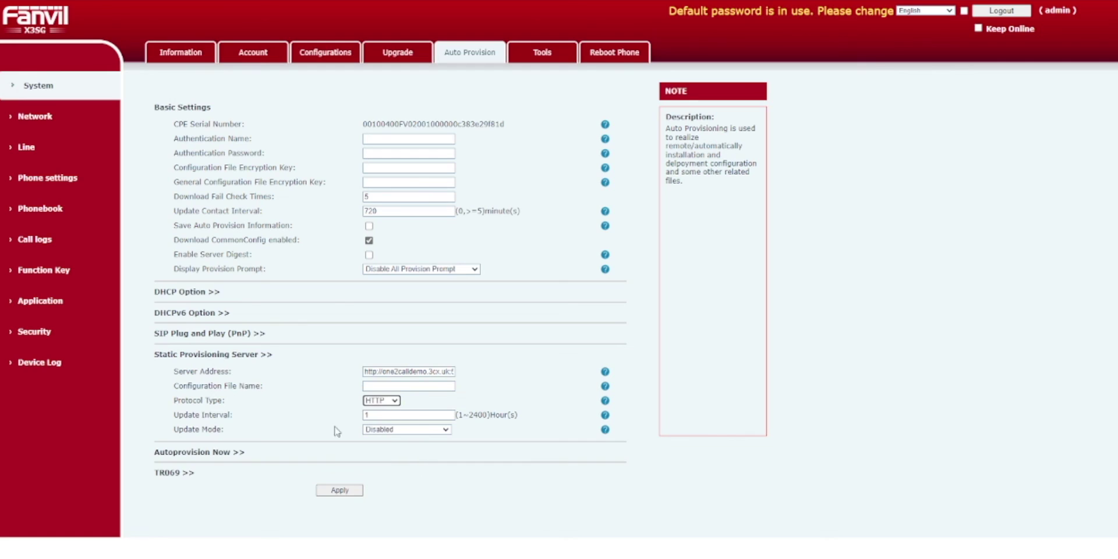
{"action": "left_click", "coordinate": [403, 433]}
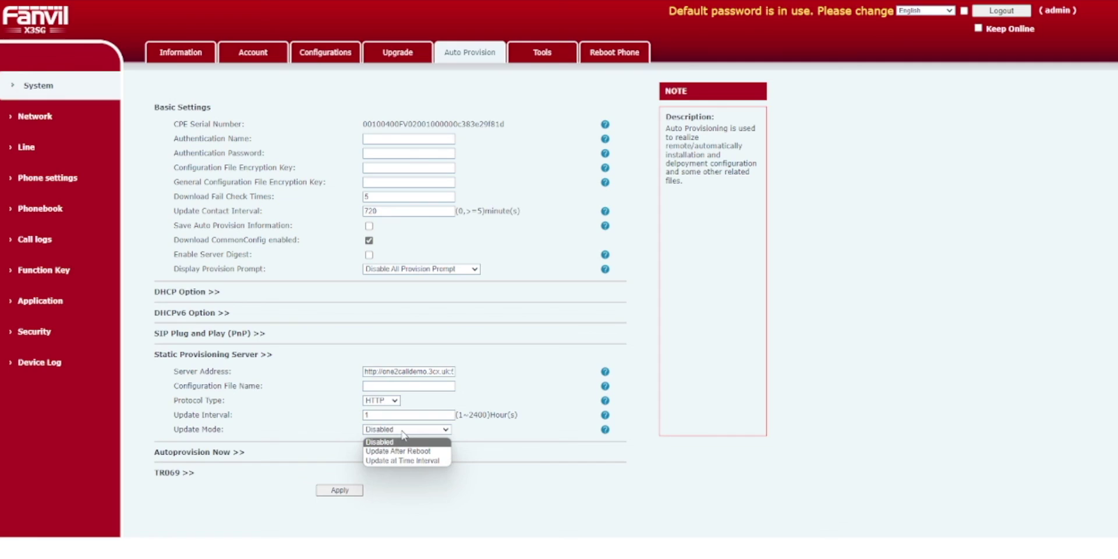
{"action": "left_click", "coordinate": [384, 451]}
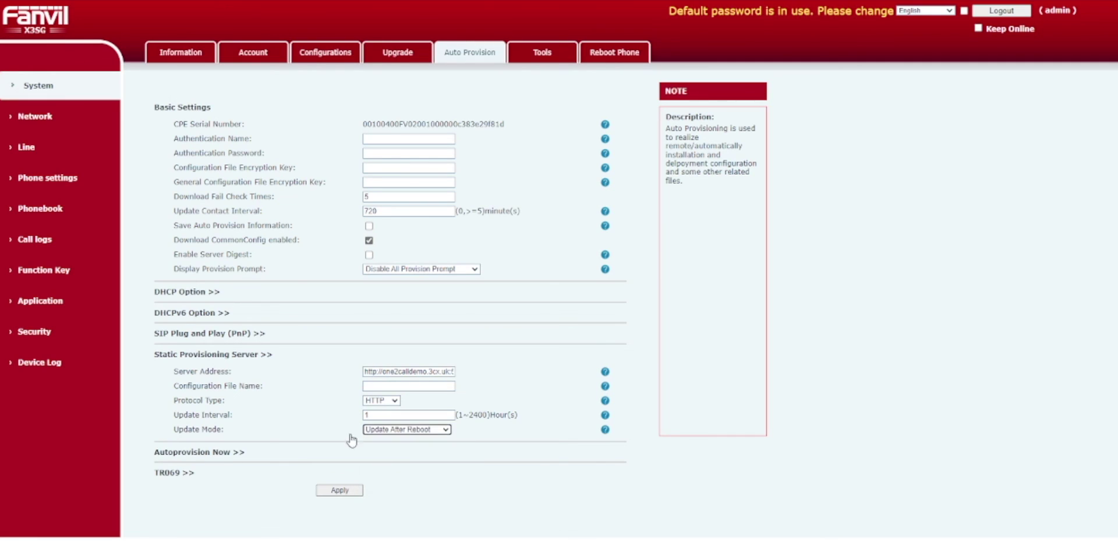
{"action": "left_click", "coordinate": [345, 495]}
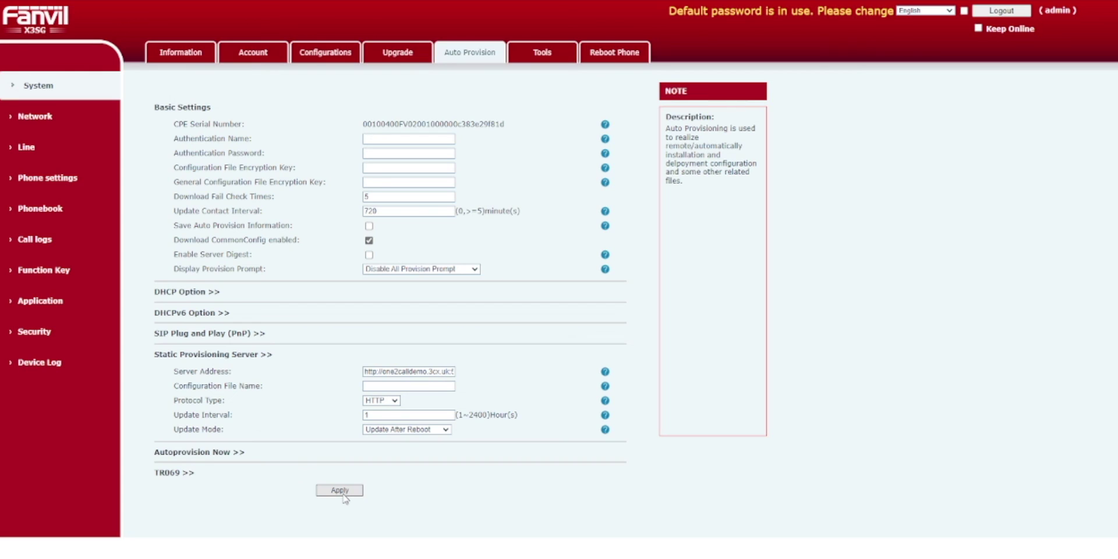
{"action": "left_click", "coordinate": [343, 493]}
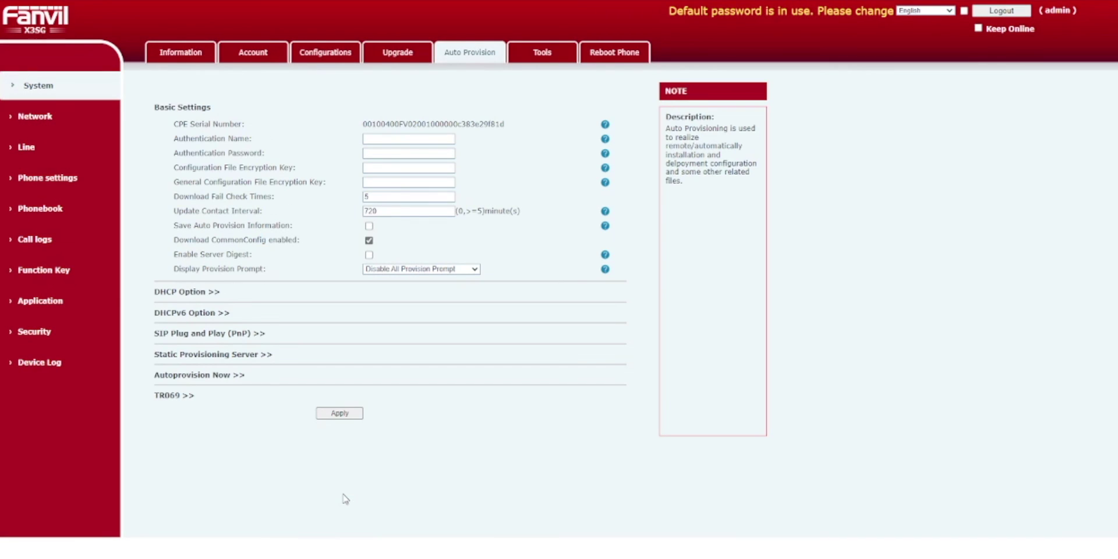
- Run Autoprovision Now and confirm the warning to provision the phone immediately
{"action": "left_click", "coordinate": [209, 378]}
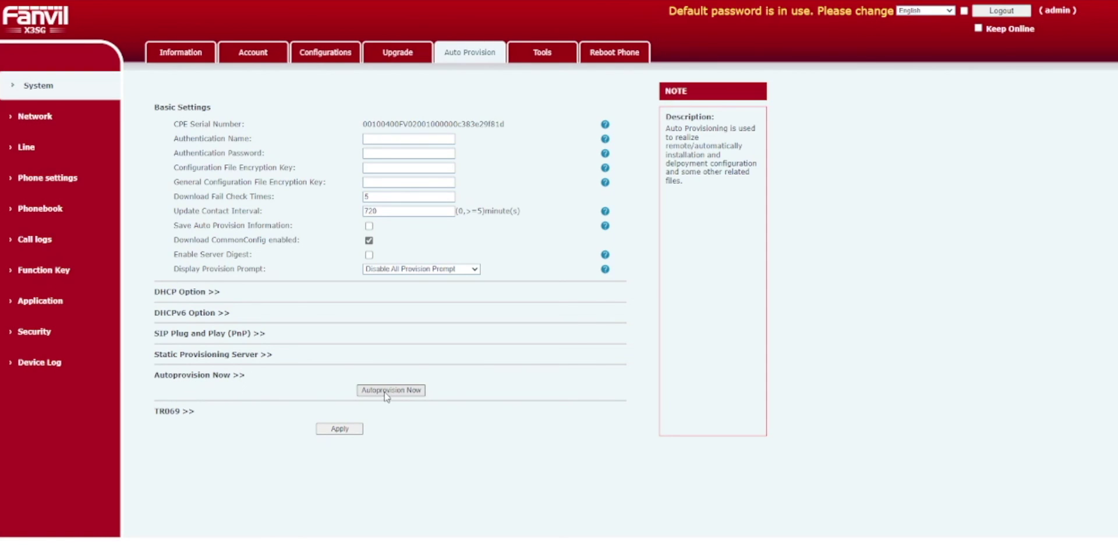
{"action": "left_click", "coordinate": [406, 399]}
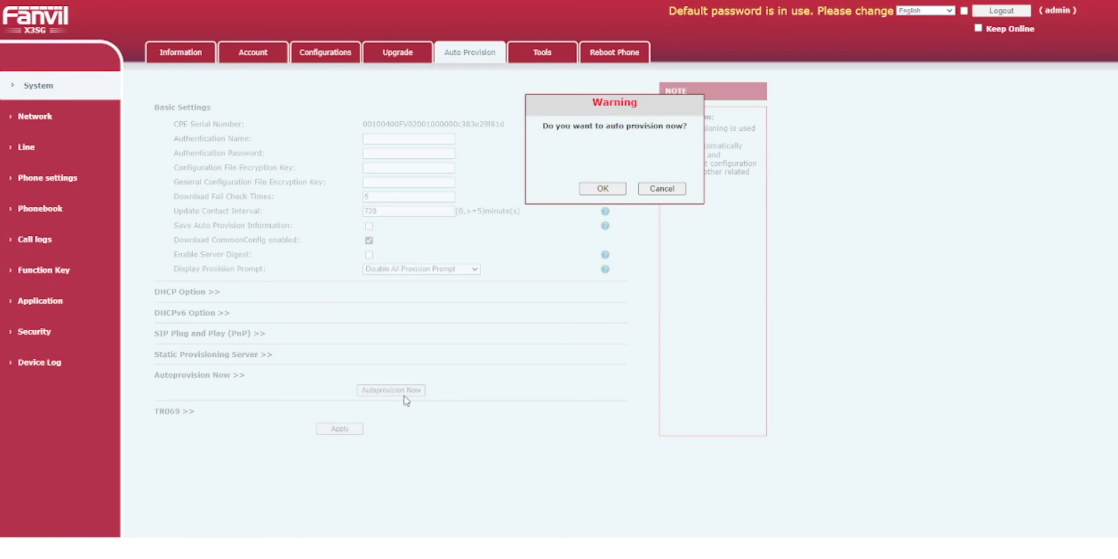
{"action": "left_click", "coordinate": [611, 191]}
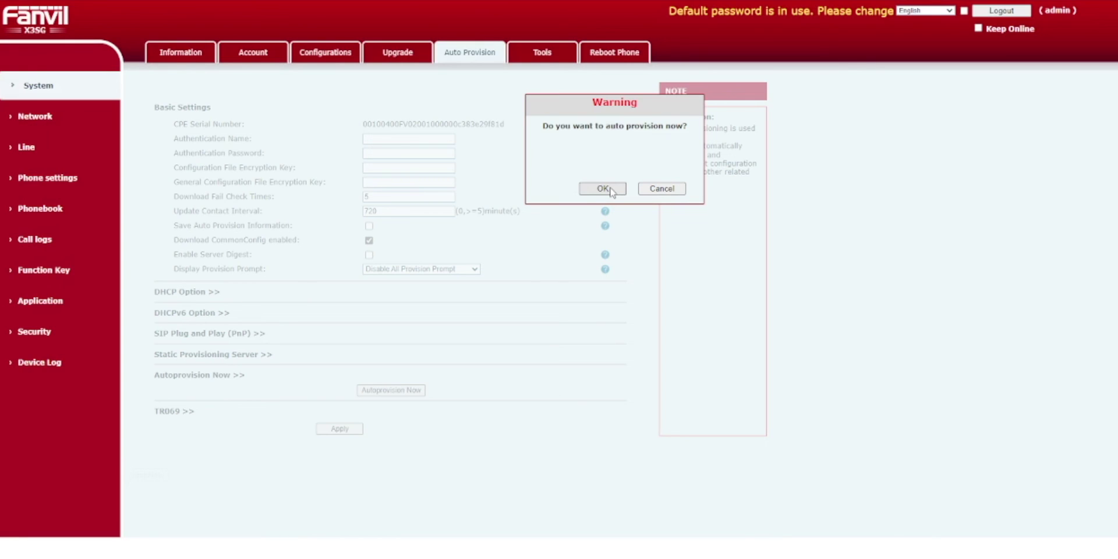
{"action": "left_click", "coordinate": [604, 189]}
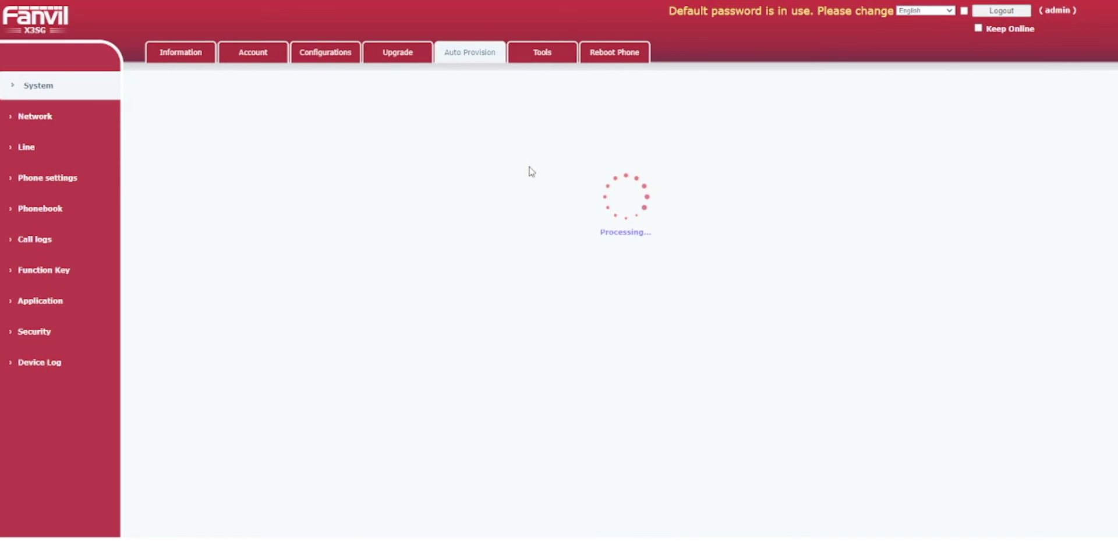